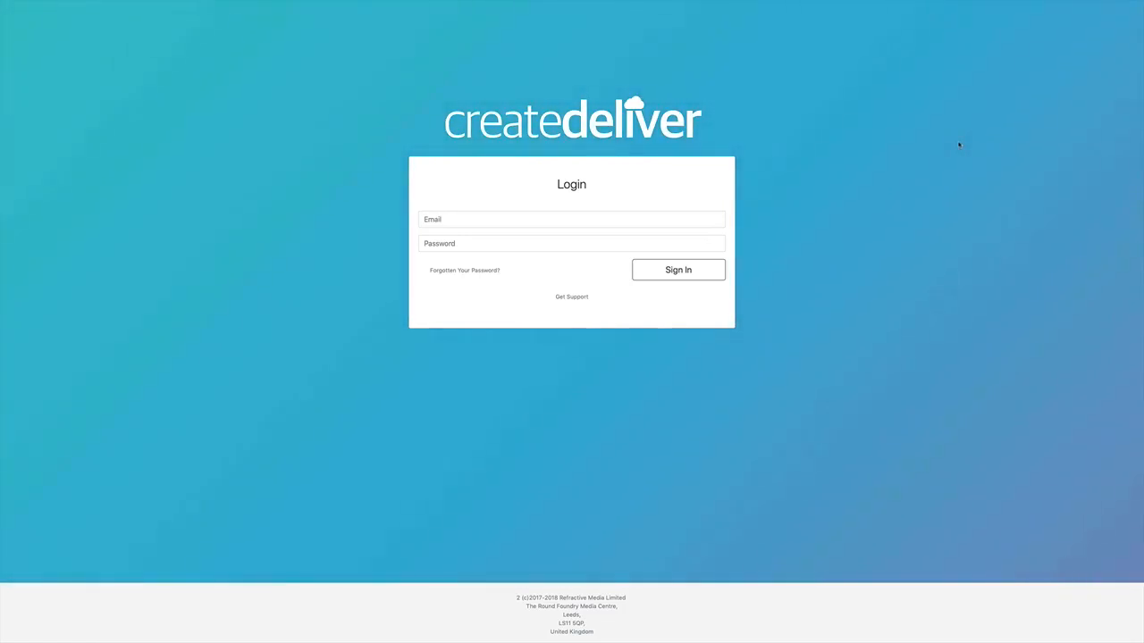
Sign in with the saved admin login, filling in its stored account password.
click(485, 219)
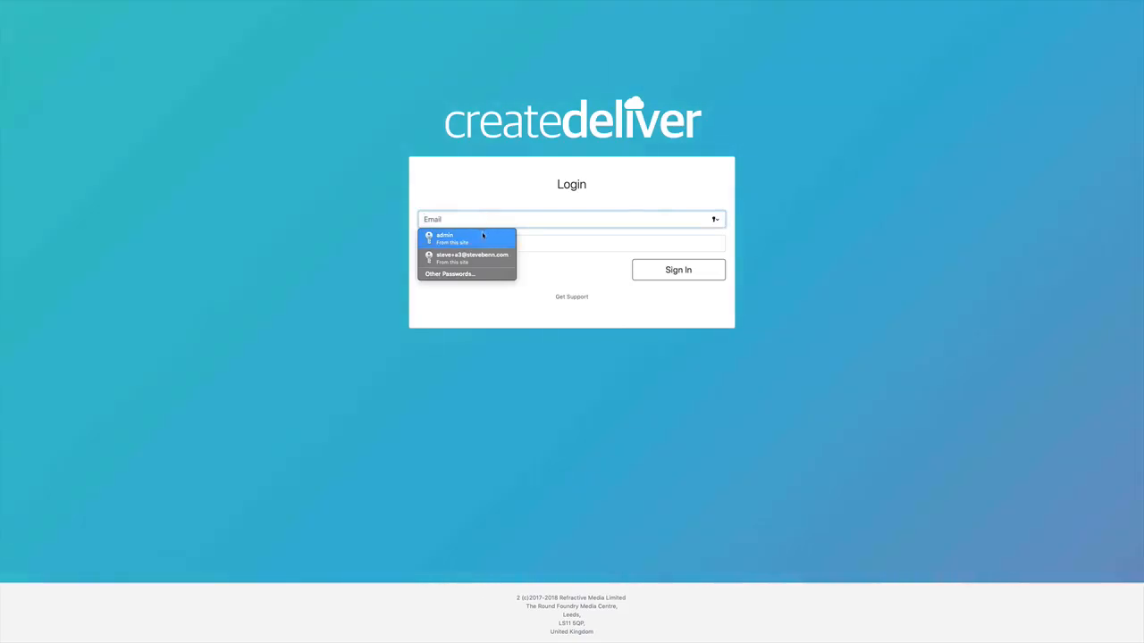
click(485, 235)
click(704, 271)
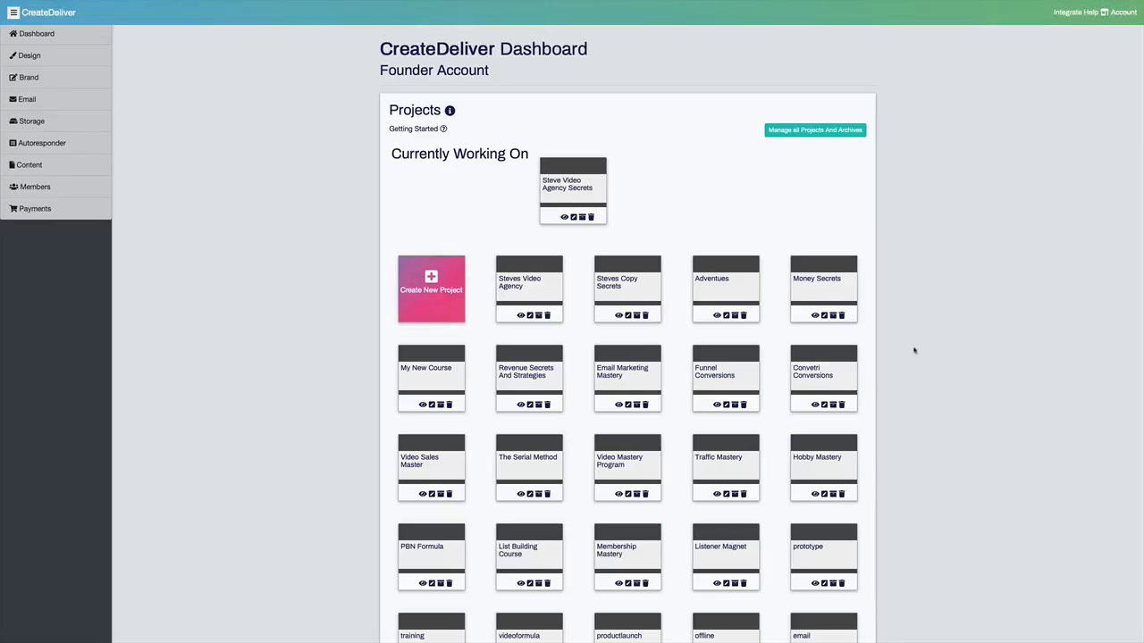
Create a new project of the Paid For type and name the course "Steves Social Media Video".
click(435, 293)
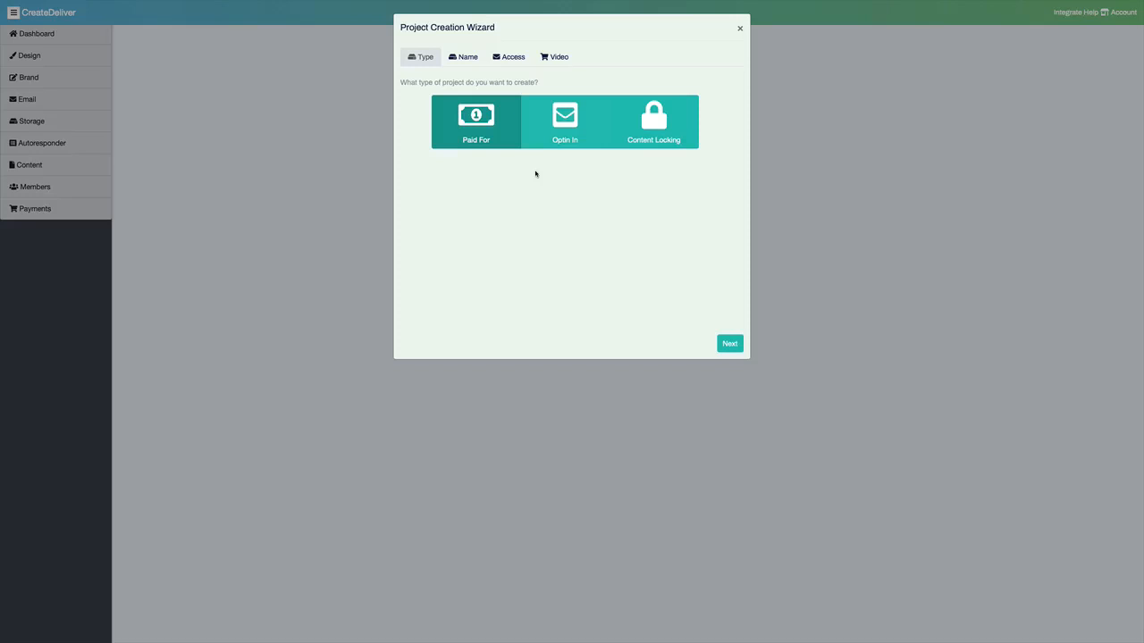
click(729, 343)
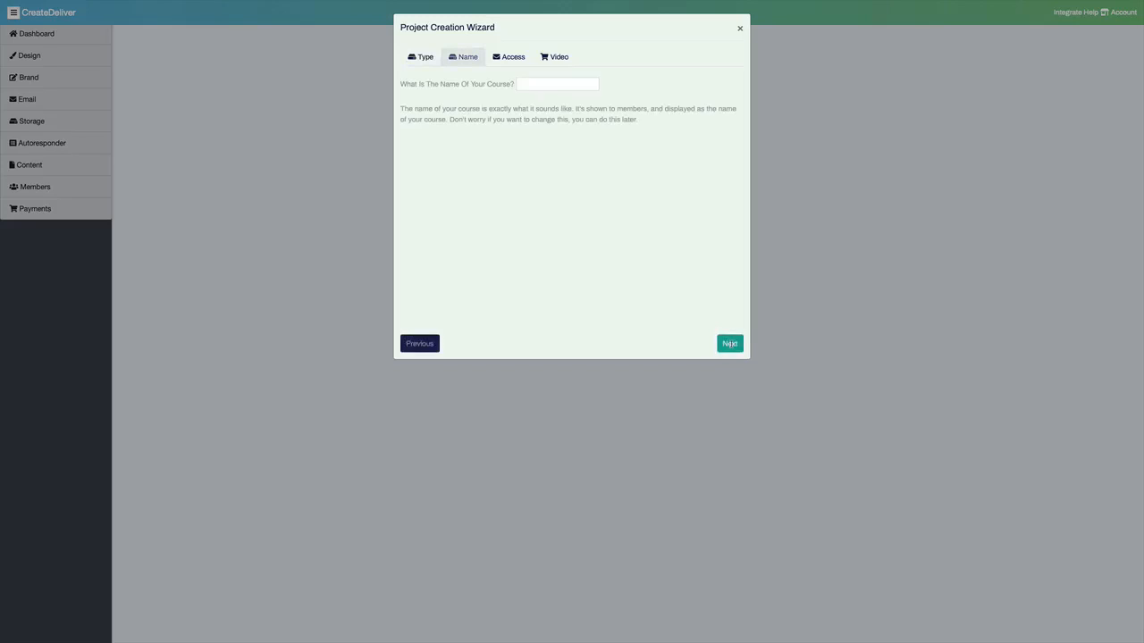
click(534, 82)
text(Steves Eoc)
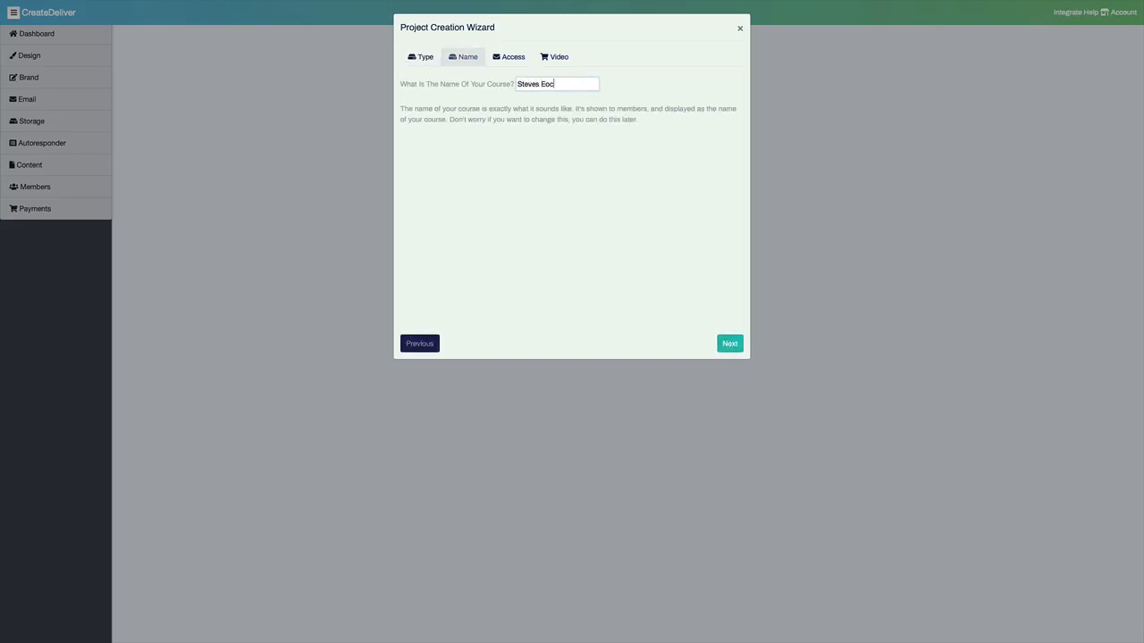
key(BackSpace)
key(BackSpace)
key(BackSpace)
text(Social Media Video)
click(726, 343)
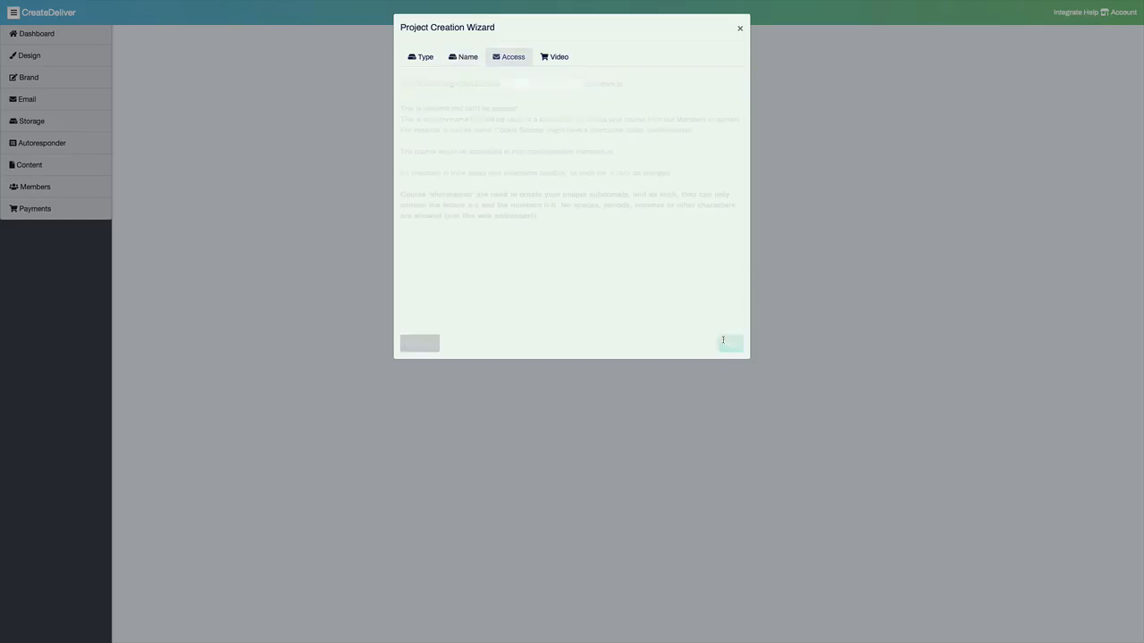
Set the course login subdomain to stevessocialmedia and auto-create the project's lessons from the Amazon S3 bucket's videos.
click(536, 84)
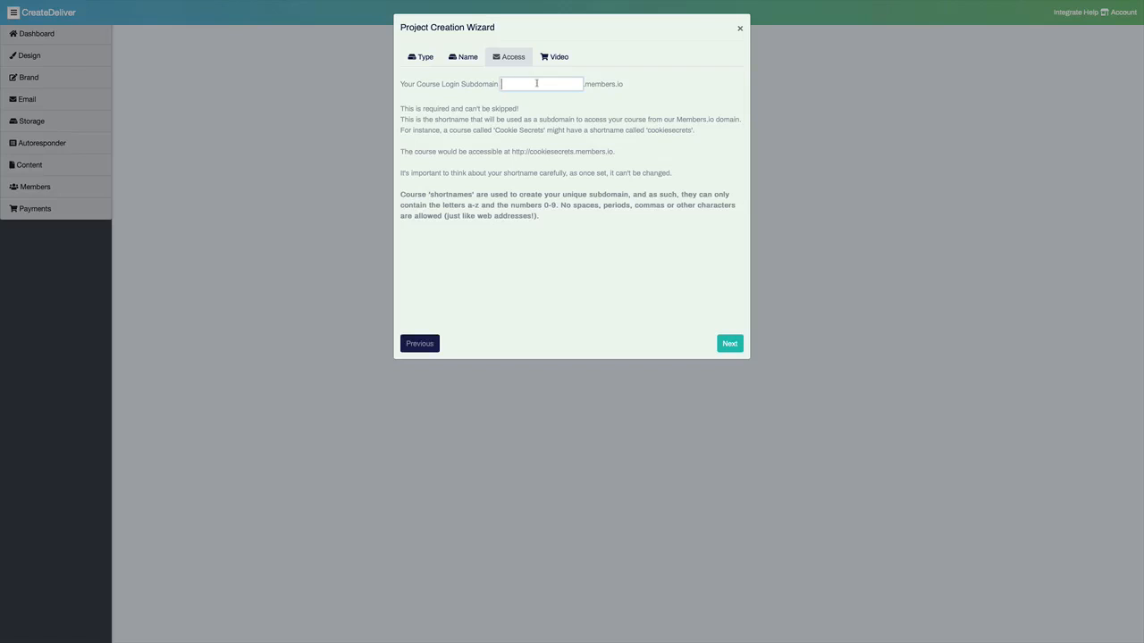
text(stevessocialmedia)
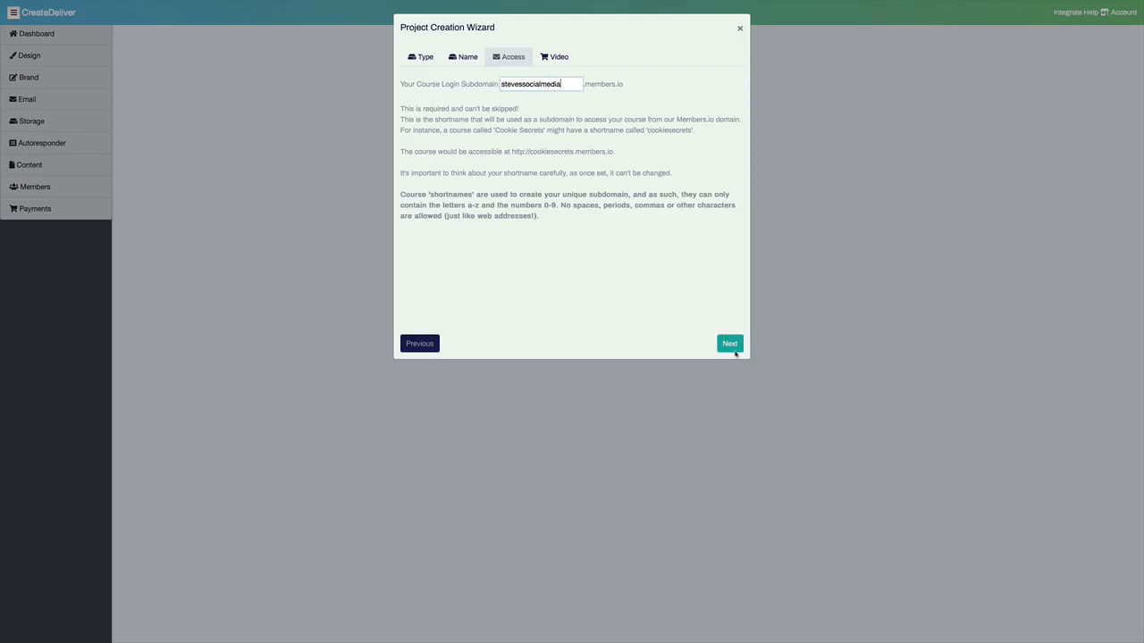
click(730, 344)
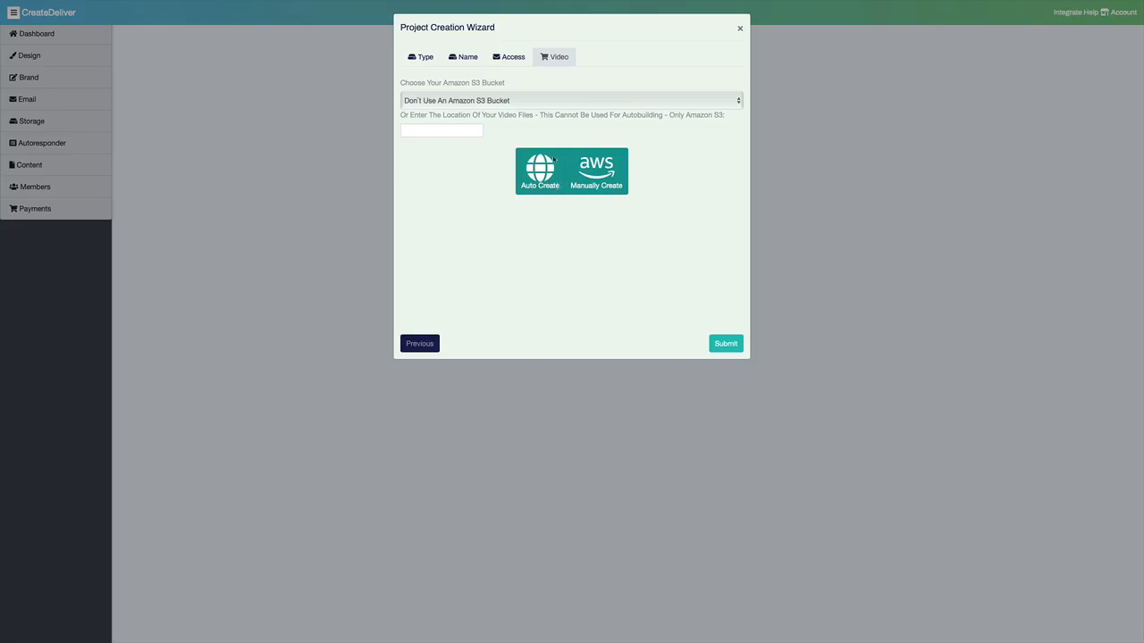
click(554, 160)
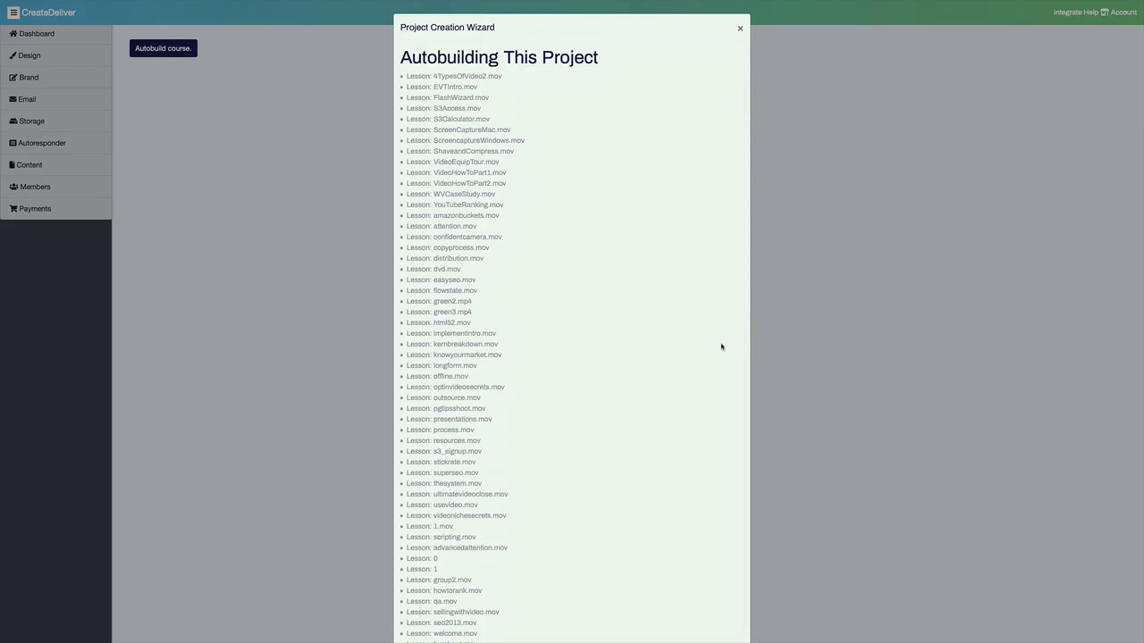
click(739, 29)
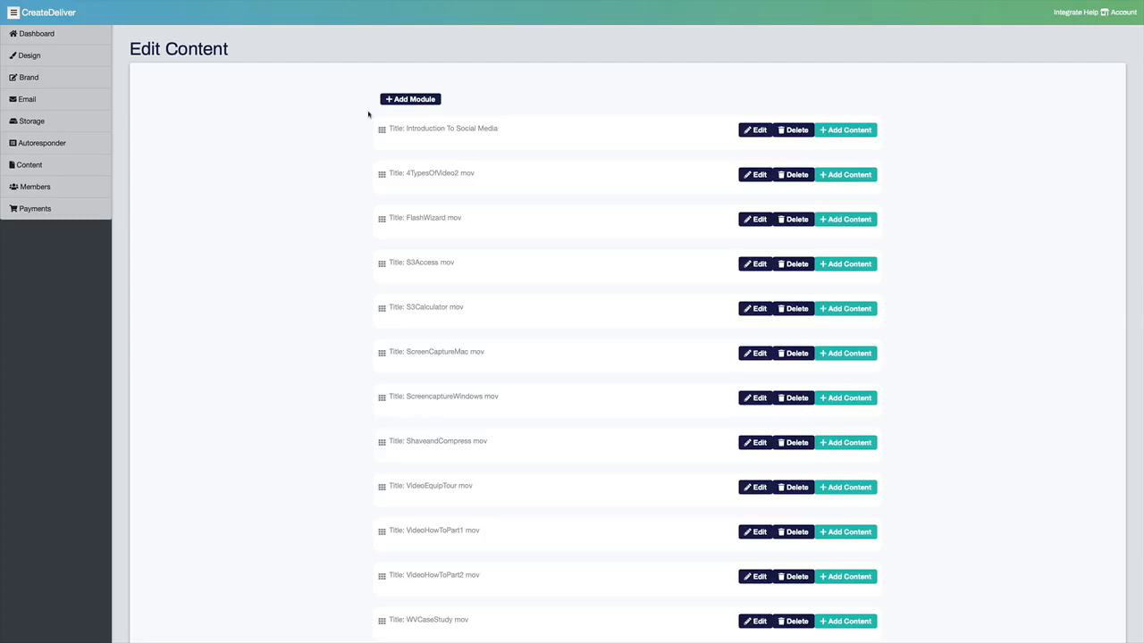
Rename the first module to "Introduction To Social Media Module" and move it below the 4TypesOfVideo2 mov module.
click(495, 129)
click(484, 131)
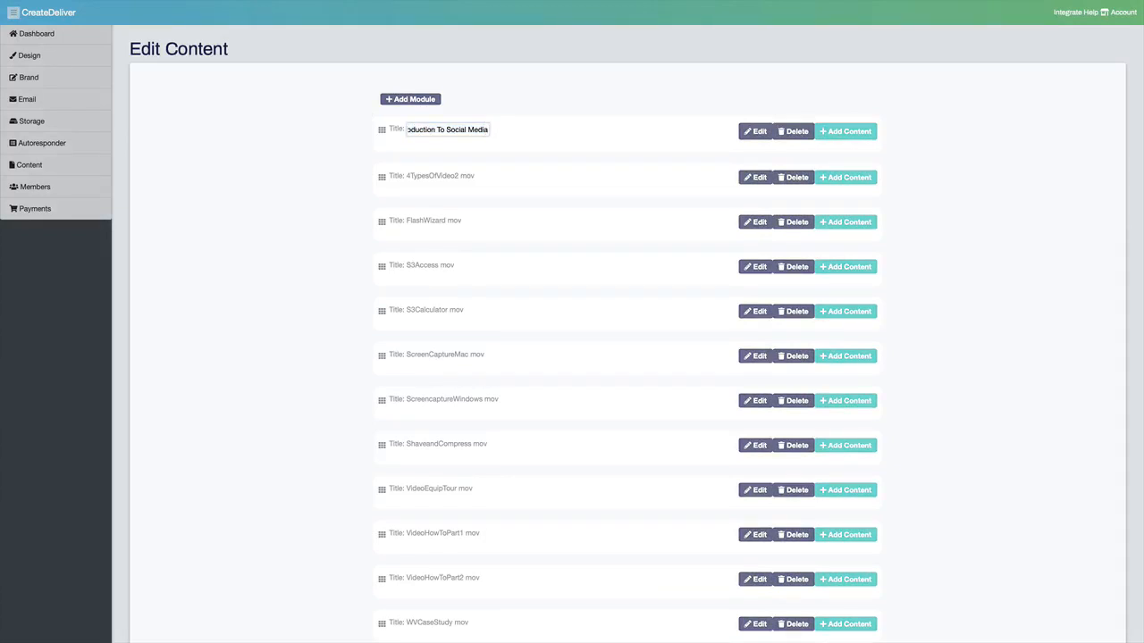
text(Module)
key(Return)
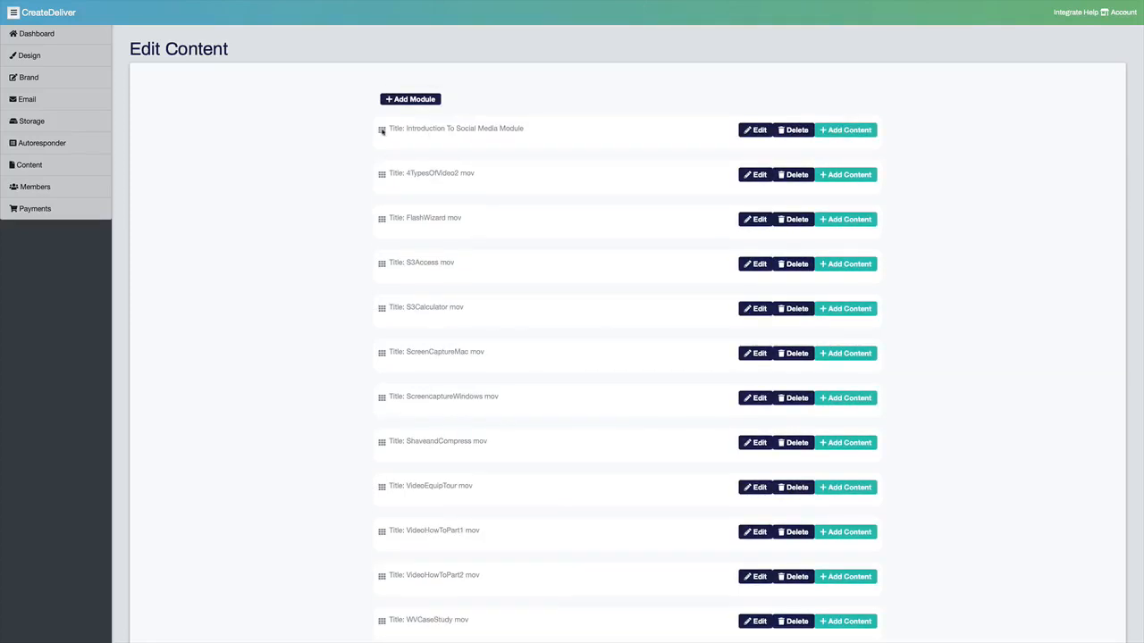
drag(382, 130, 383, 184)
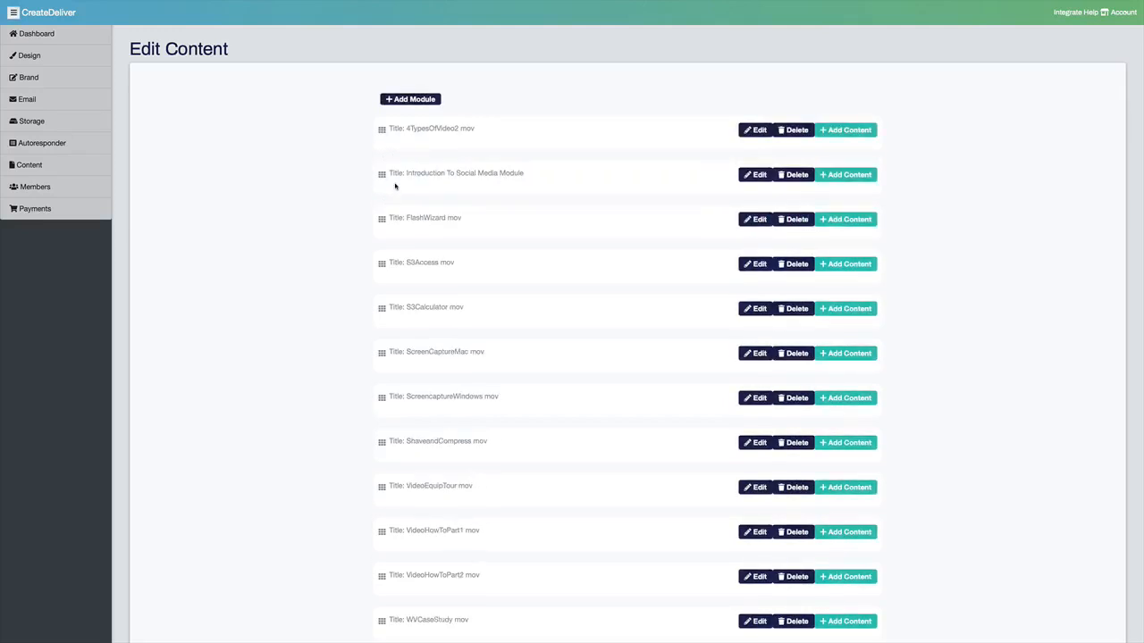
Edit the Introduction To Social Media Module so it is pay to view with Paid Upgrade Required, and update the module.
click(756, 176)
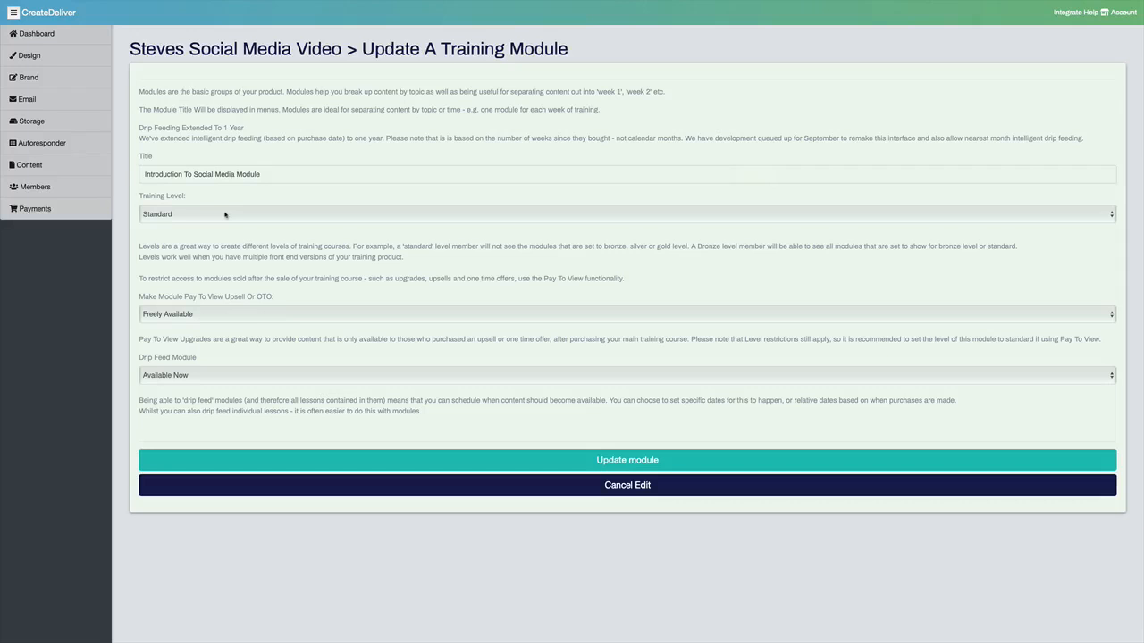
click(204, 314)
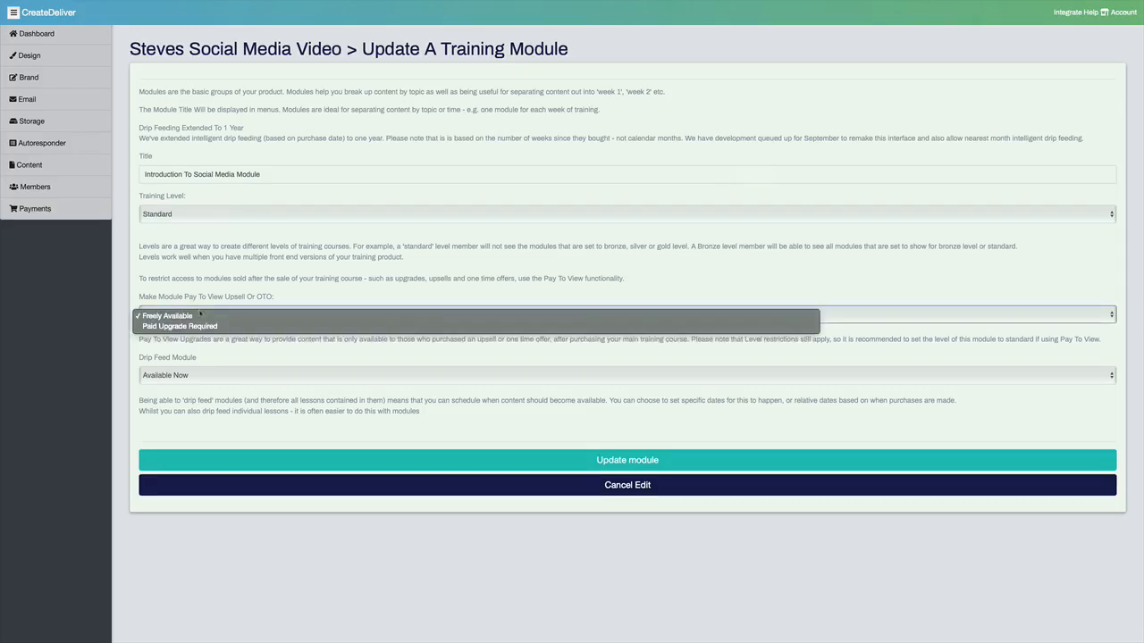
click(203, 326)
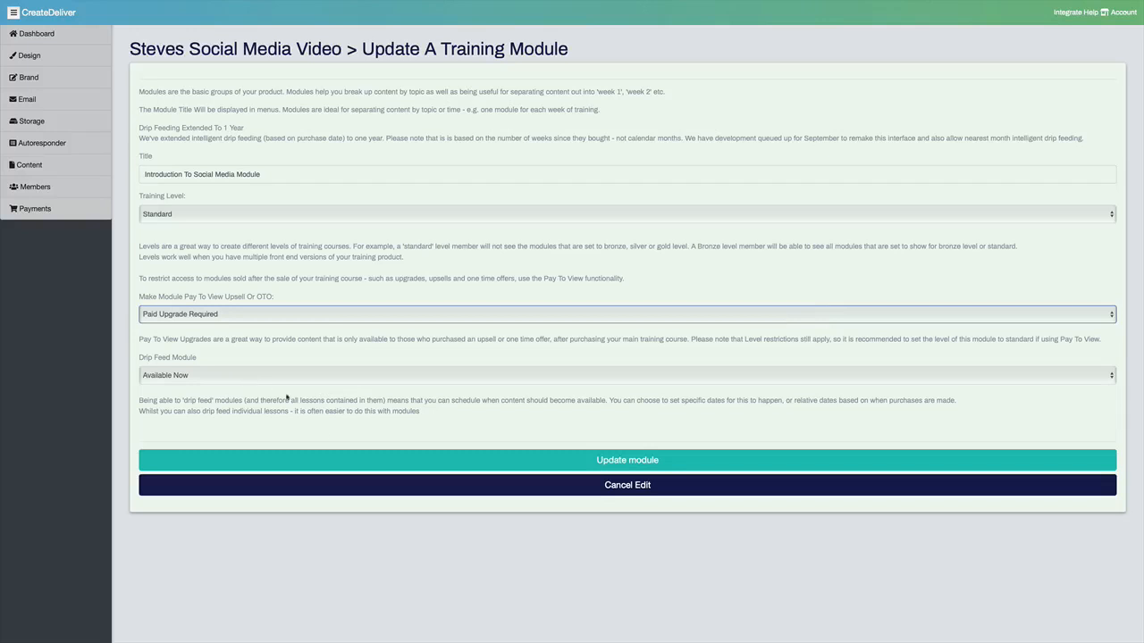
click(333, 461)
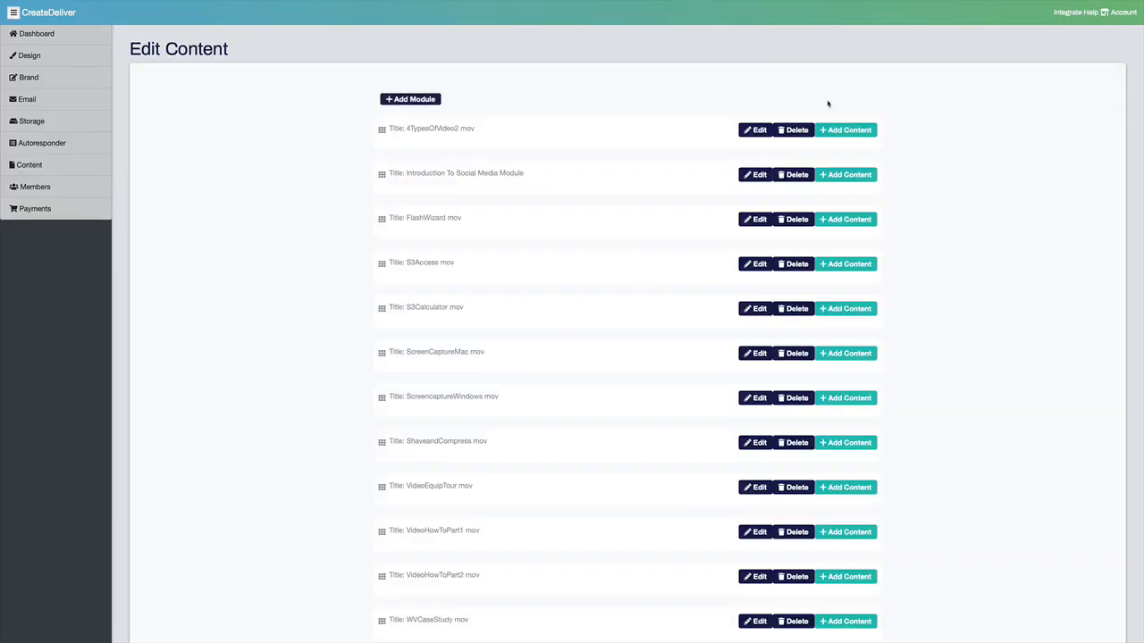
Start new content in the 4TypesOfVideo2 mov module, titled "Brand New Content", with EVTIntro.mov as its video.
click(839, 130)
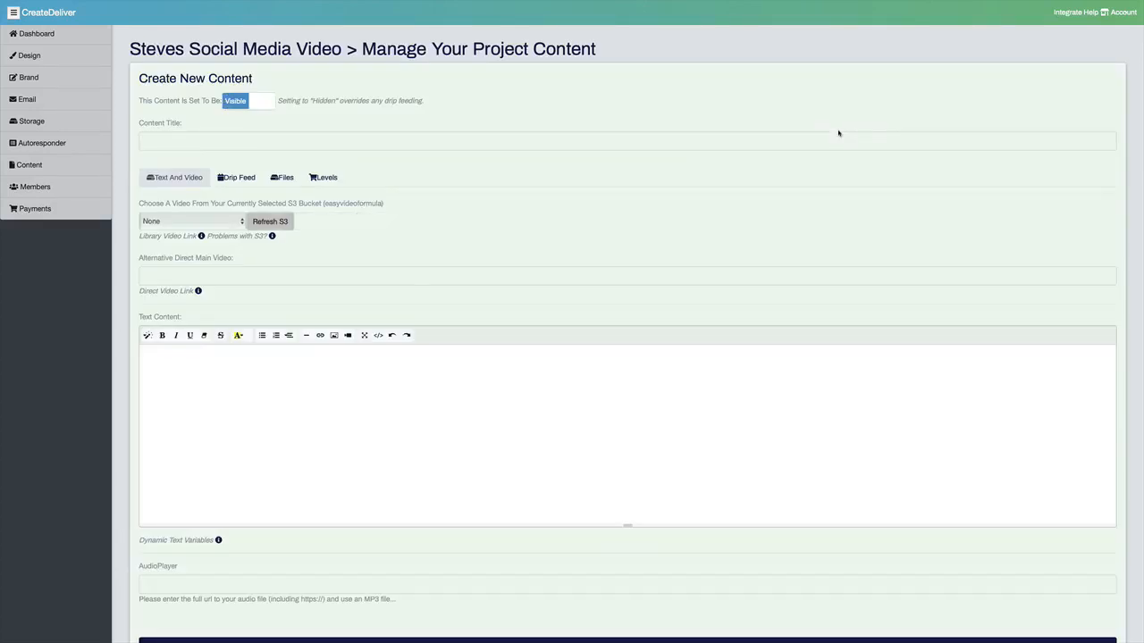
click(185, 143)
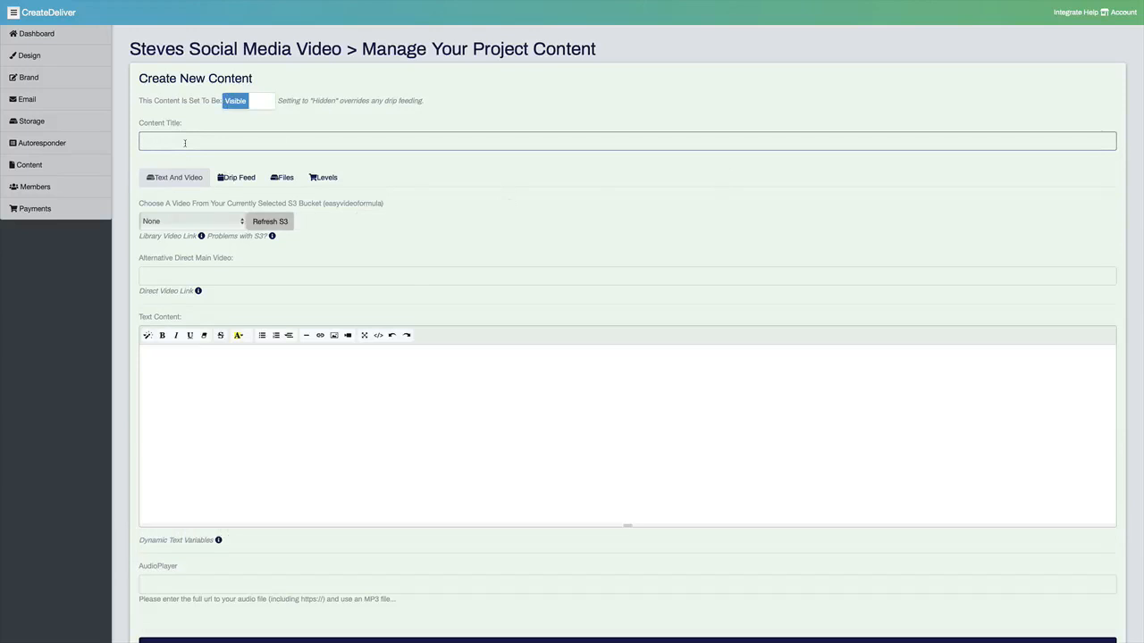
text(Brand New Content)
click(209, 220)
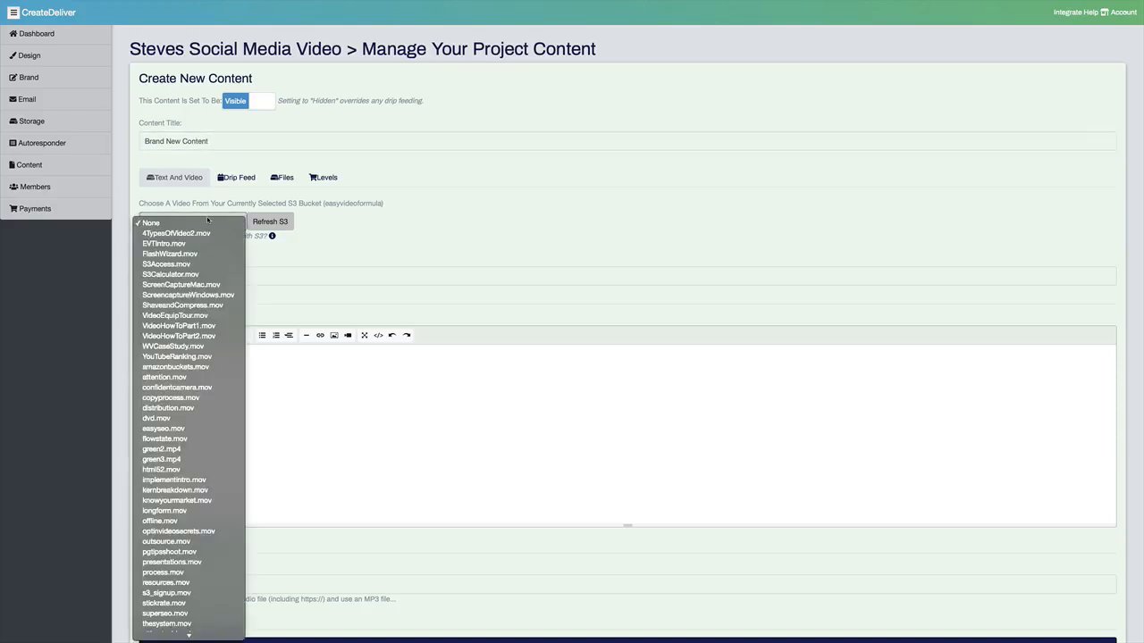
click(205, 244)
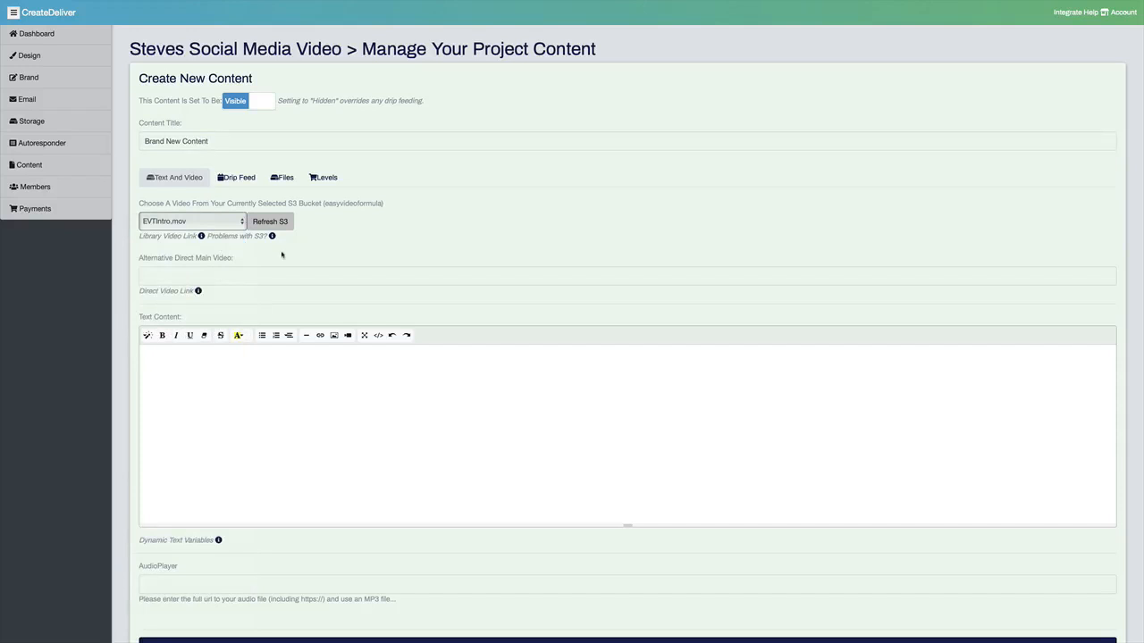
Enter "Add some test content" as the new content's text.
click(218, 362)
text(Add some test conetnt)
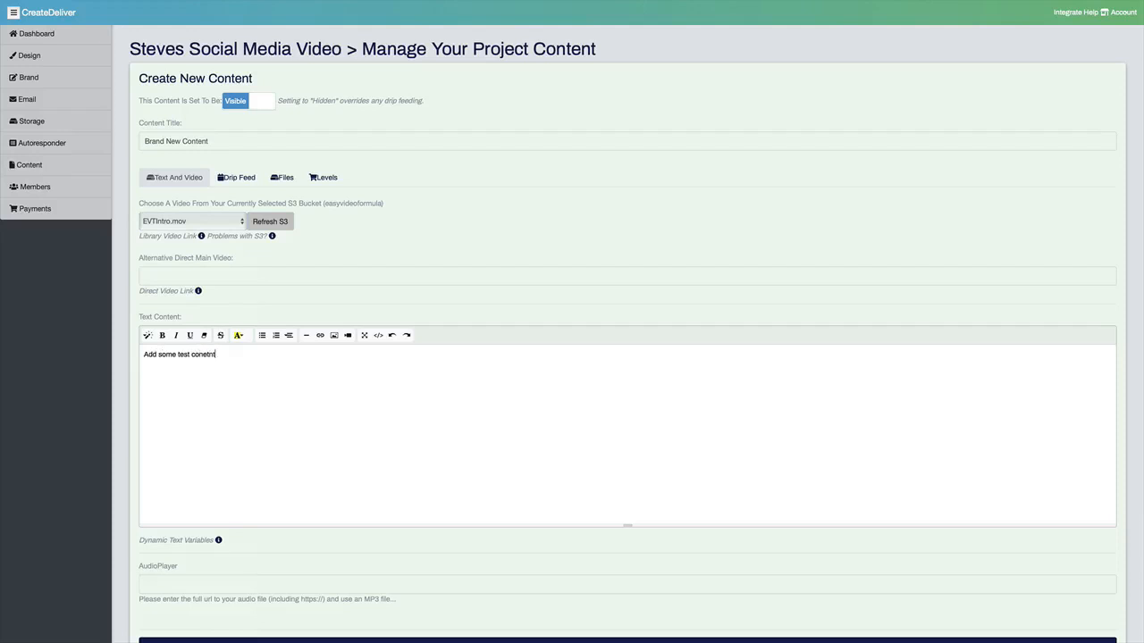
key(BackSpace)
key(BackSpace)
key(BackSpace)
key(BackSpace)
text(ten)
Look through the drip feeding schedule options for the new content.
click(238, 177)
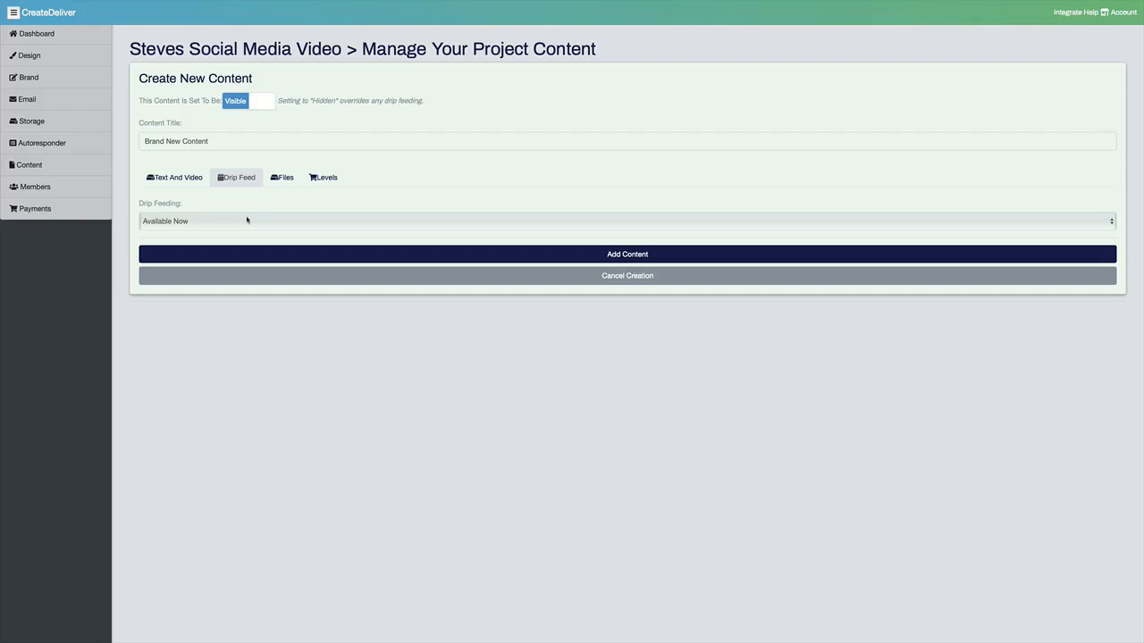
click(247, 221)
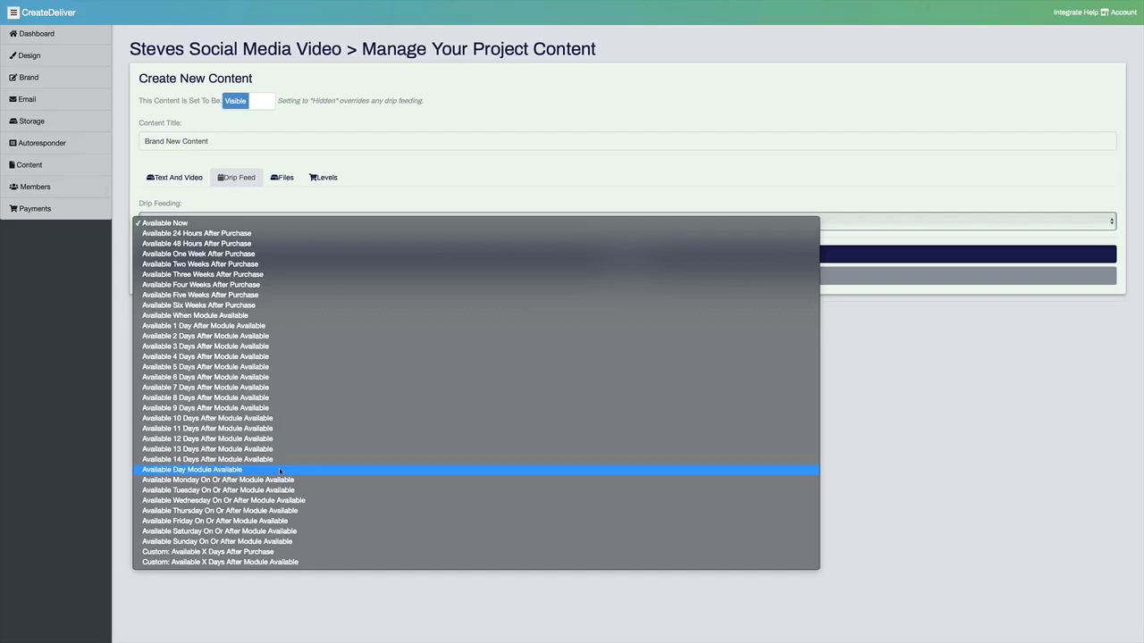
click(409, 197)
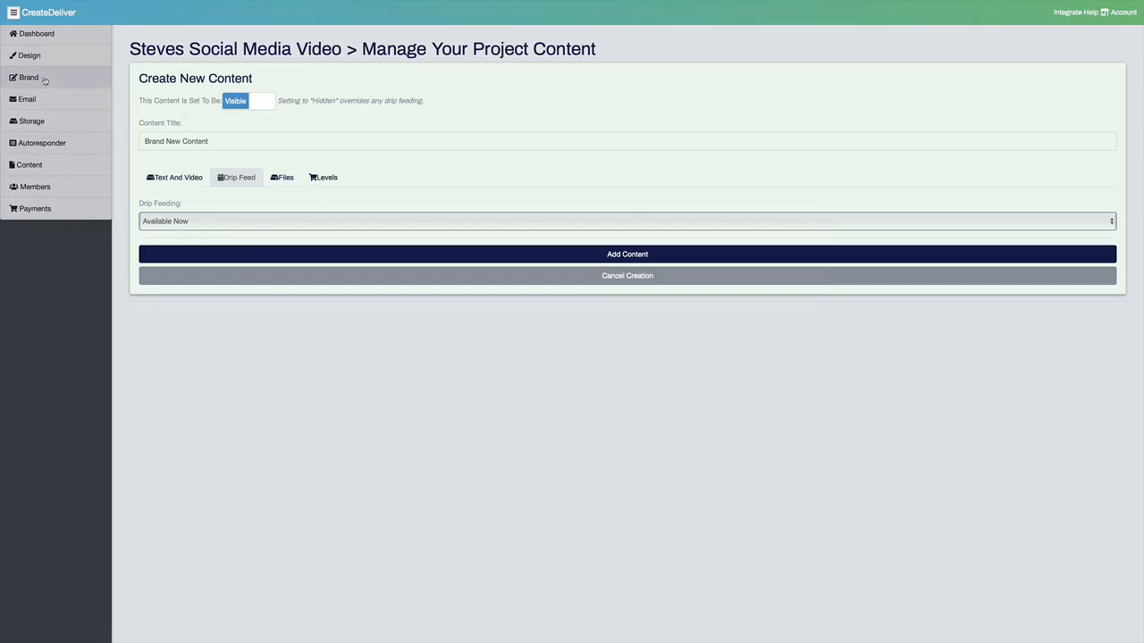
Select exempting members over 14 days from drip feeding in the storage settings, and open the welcome email template.
click(31, 121)
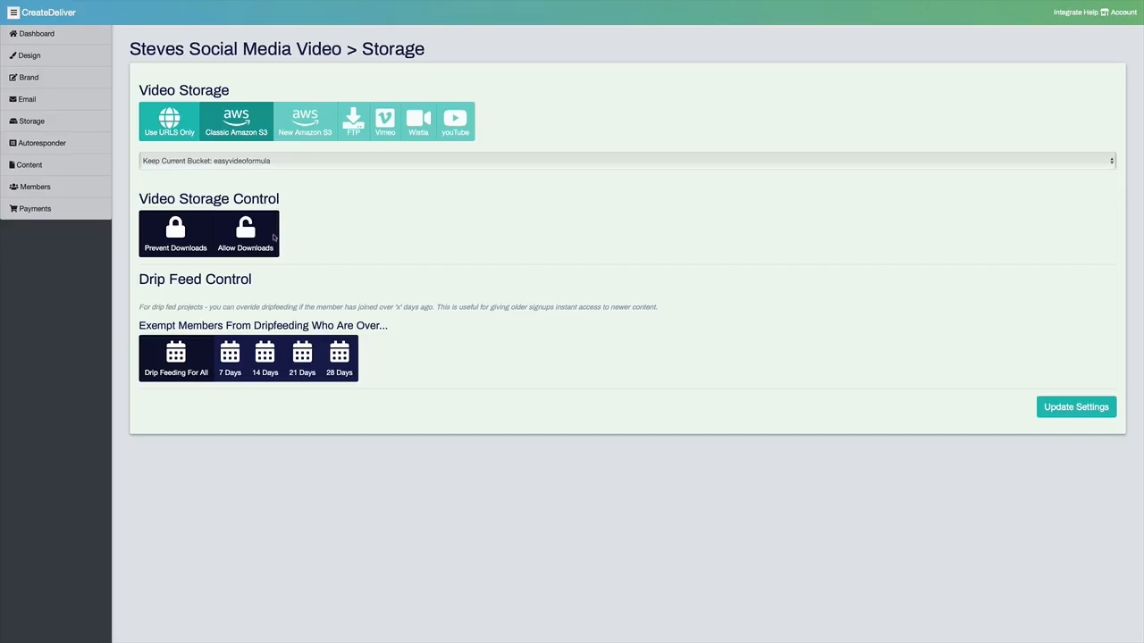
click(268, 359)
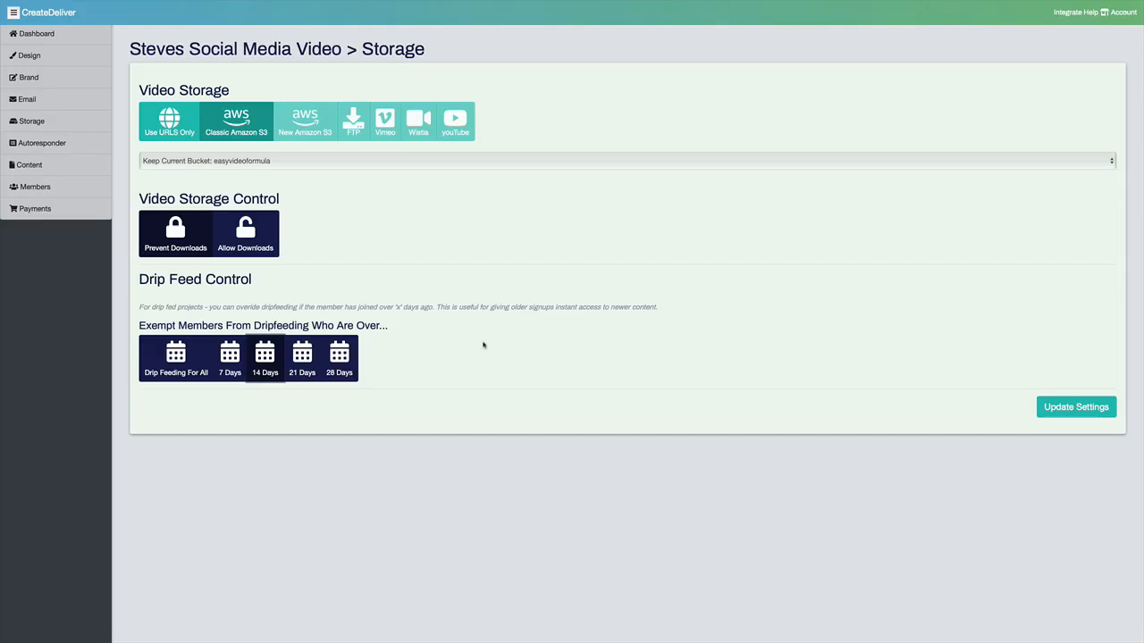
click(81, 108)
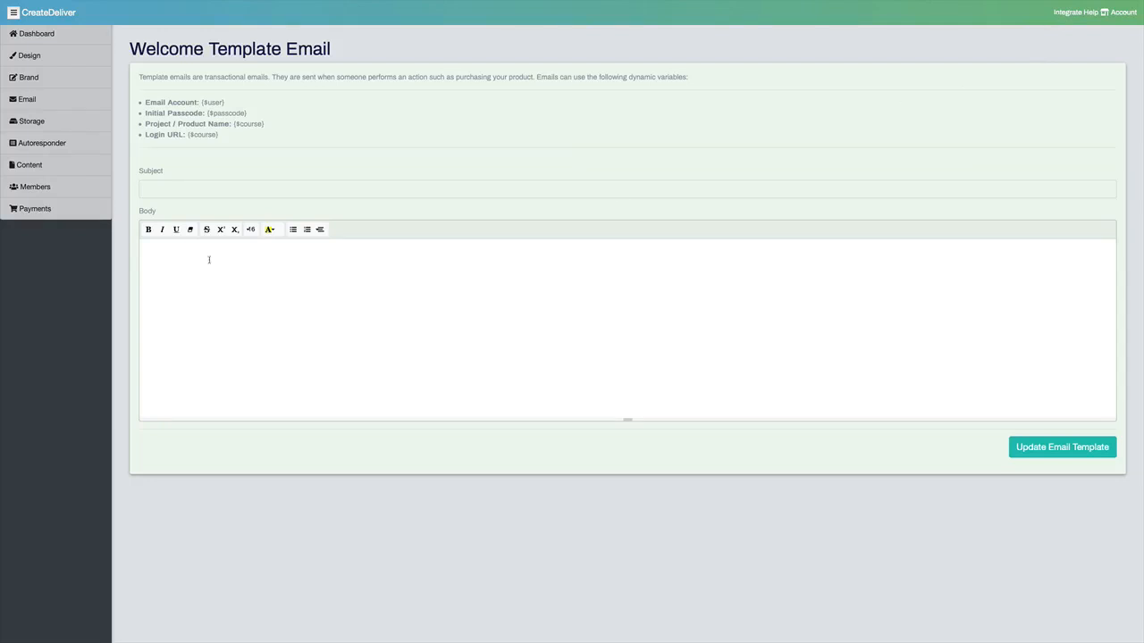
Start a new member account and mark its Introduction To Social Media Module upgrade as Purchased.
click(40, 189)
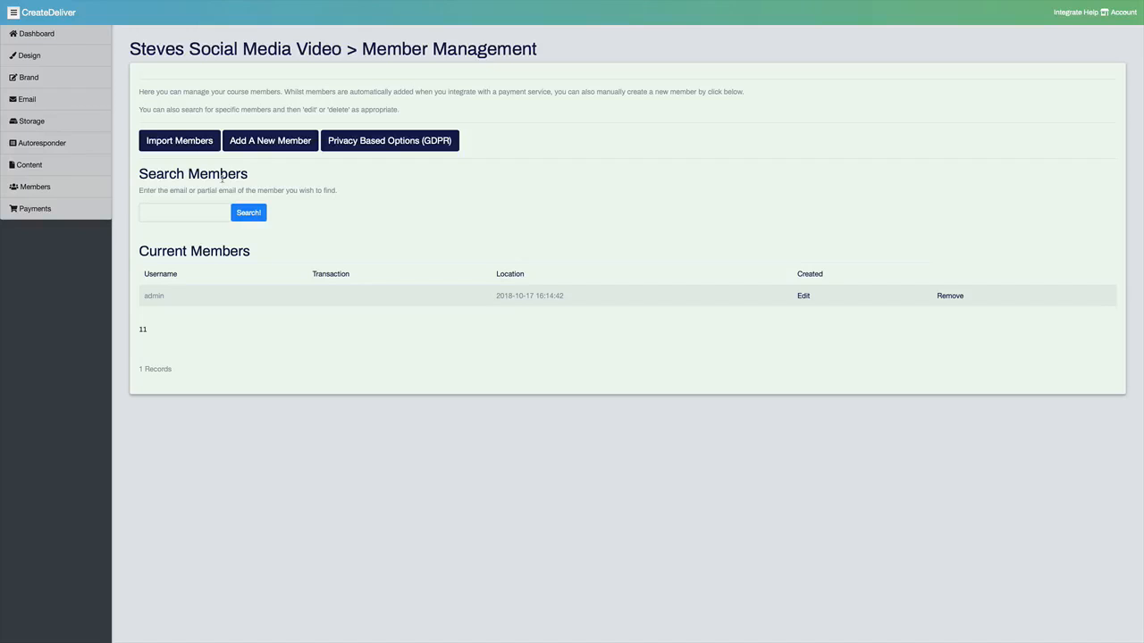
click(259, 142)
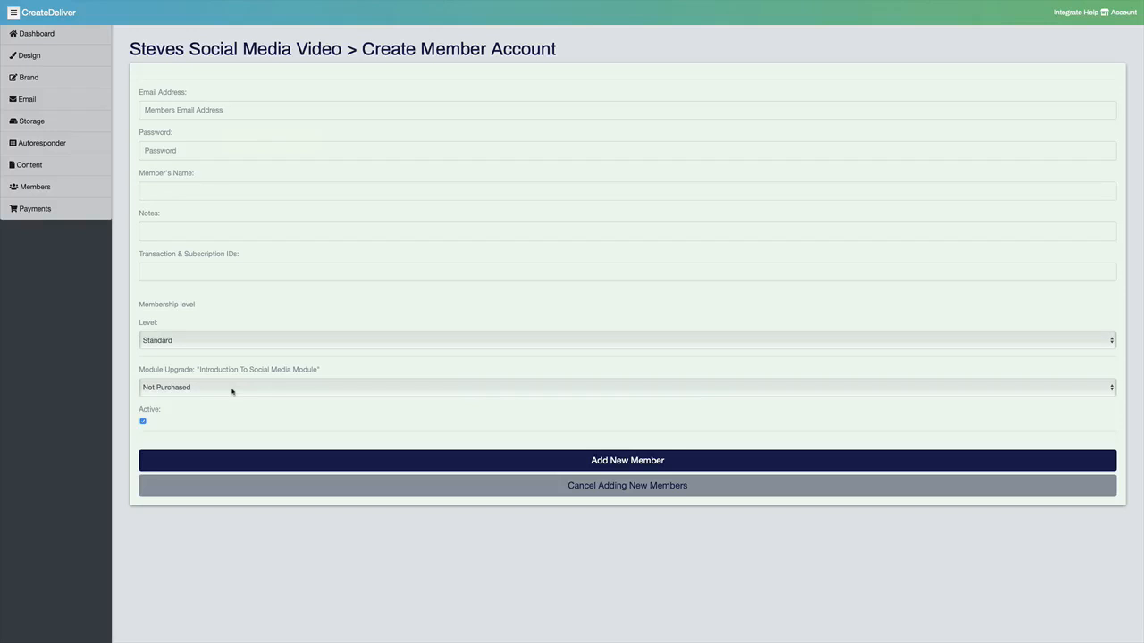
click(231, 391)
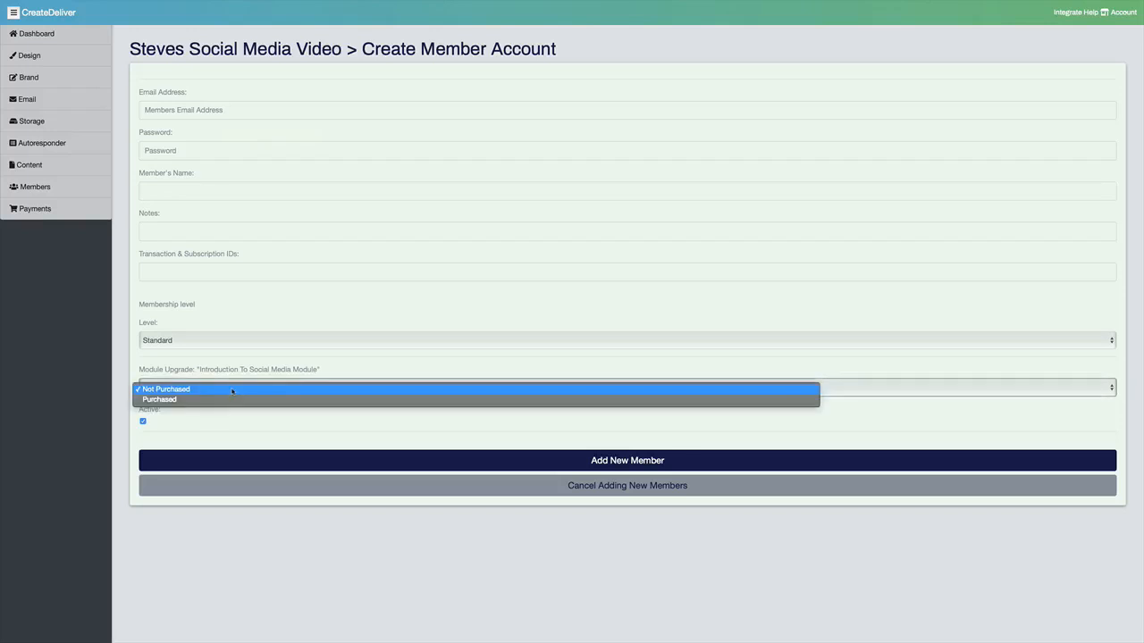
click(234, 399)
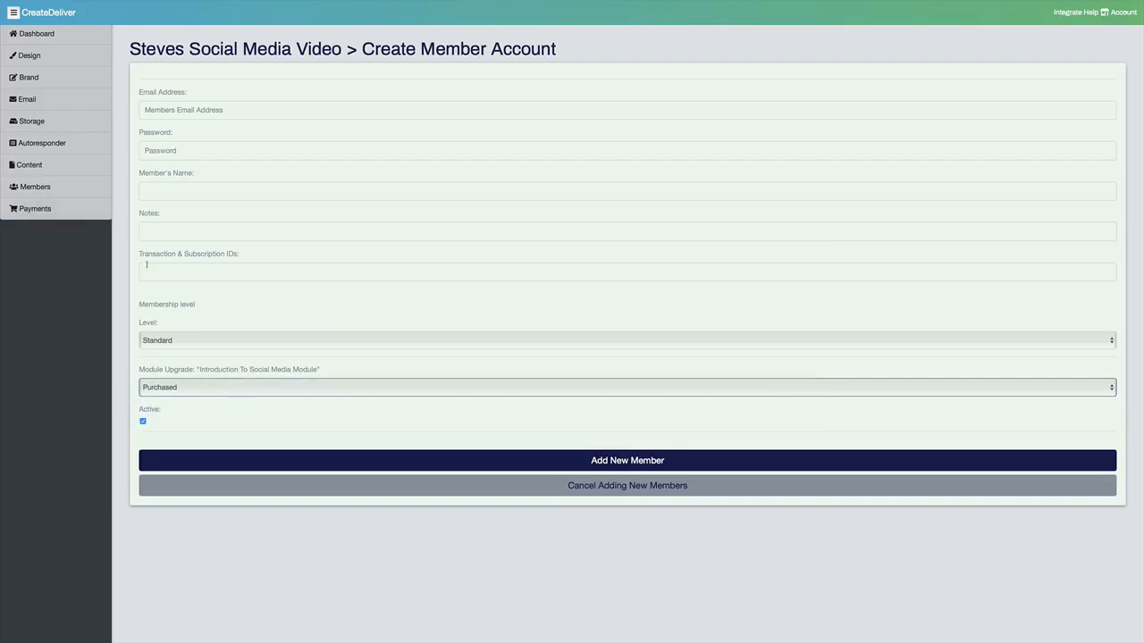
Review the project's branding and message settings, and the design settings including the available Google fonts.
click(56, 87)
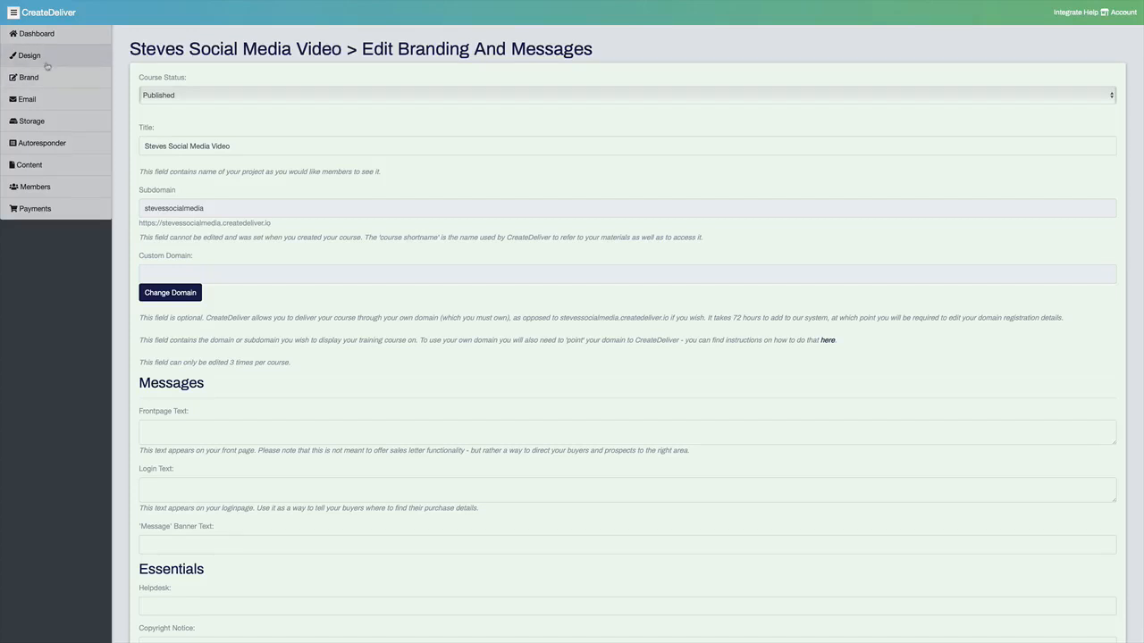
click(47, 65)
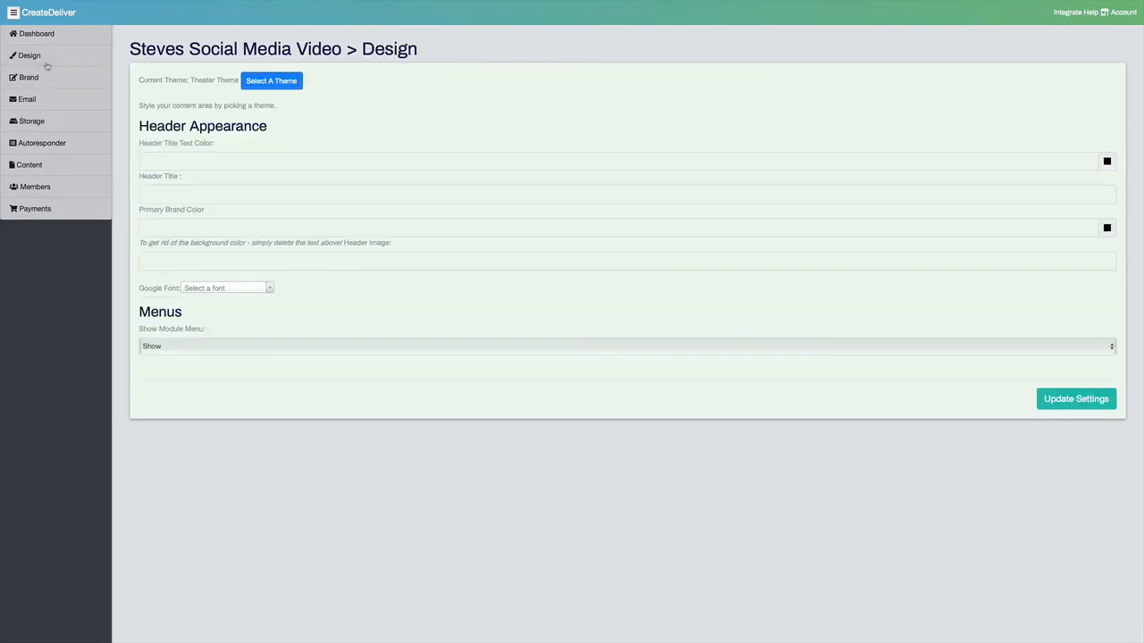
click(239, 291)
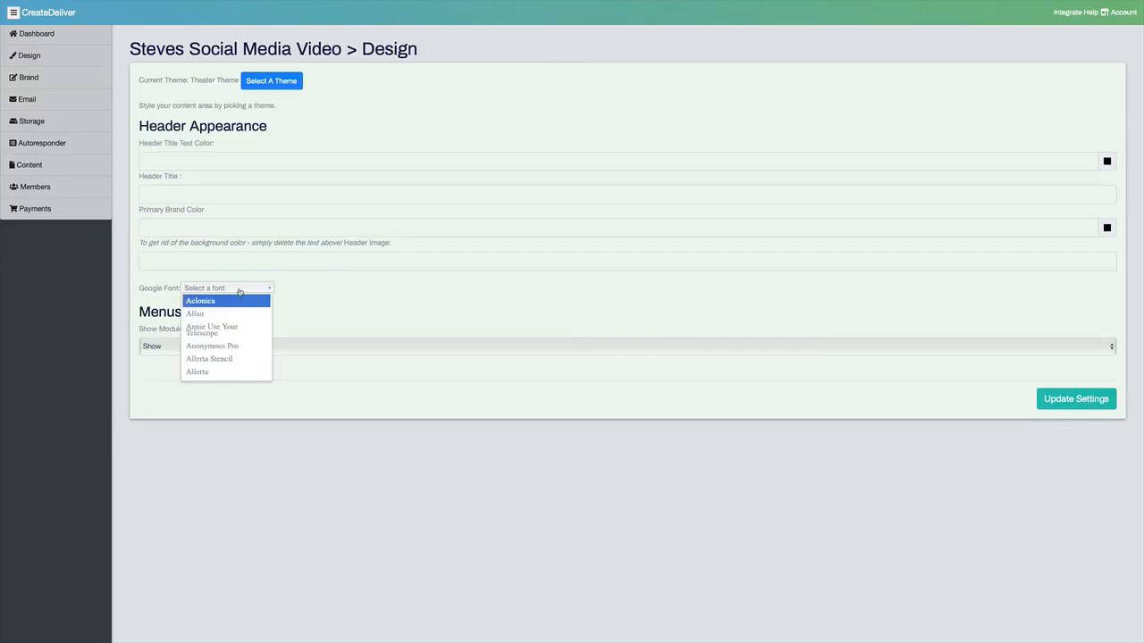
click(309, 314)
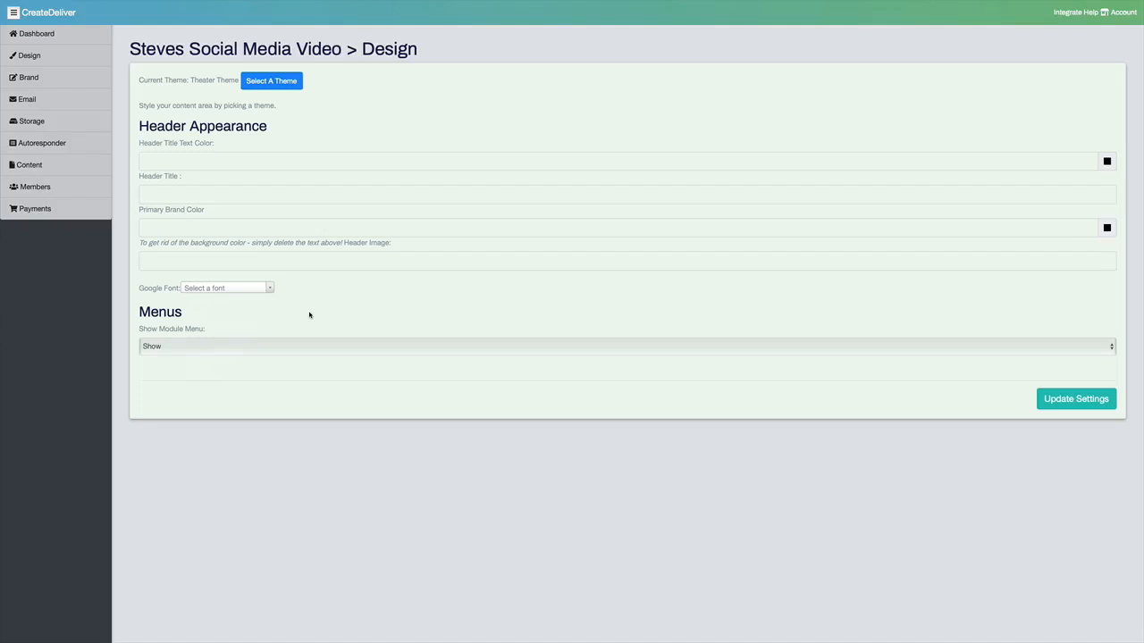
Return to the project dashboard and preview the Steves Social Media Video project's member site.
click(56, 41)
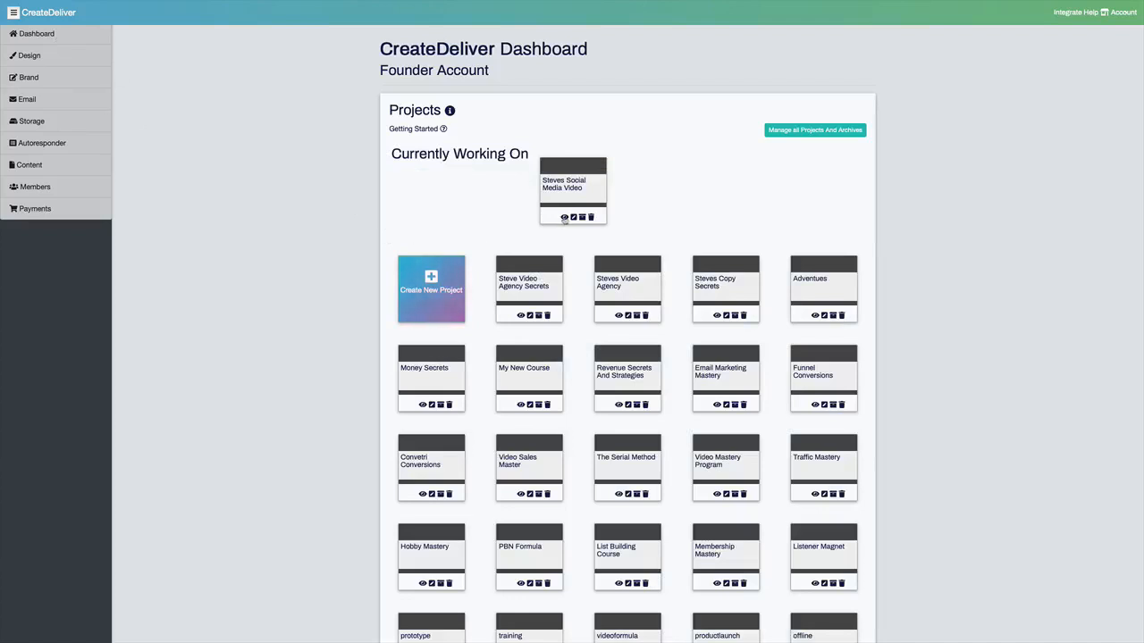
click(565, 219)
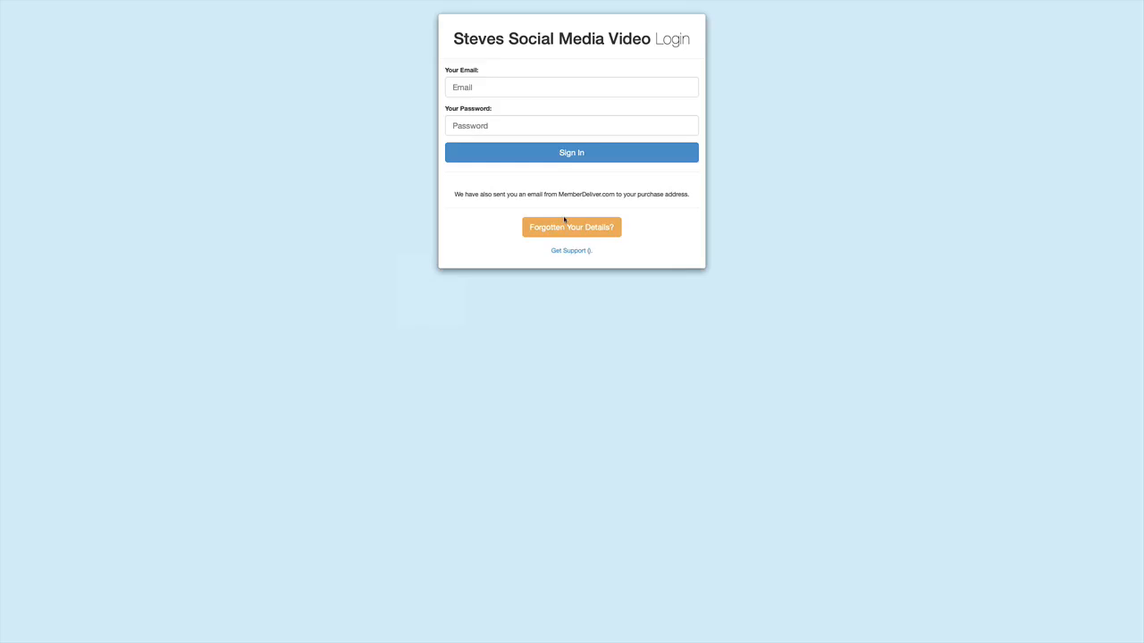